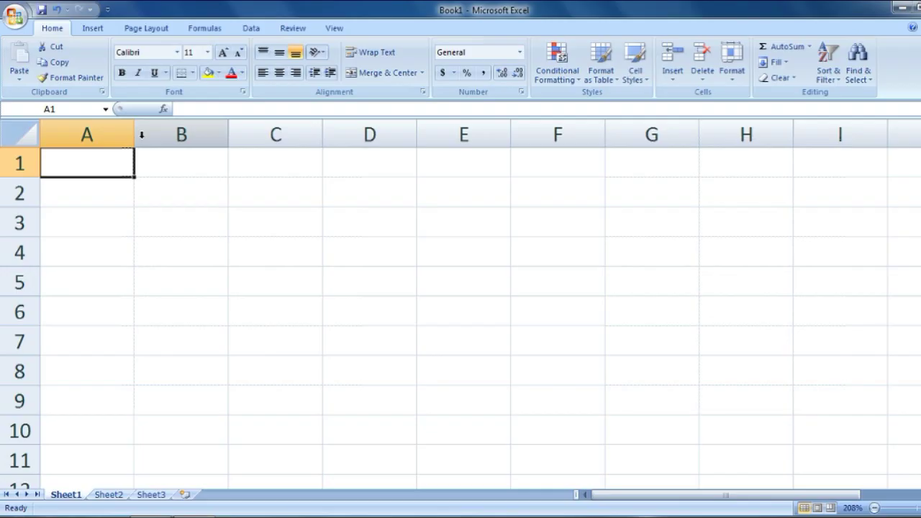
Step: Widen column A and enter the labels PRINCIPAL in A1 and RATE OF INTEREST in A2
{"action": "left_click_drag", "start_coordinate": [134, 135], "coordinate": [216, 130]}
{"action": "type", "text": "P"}
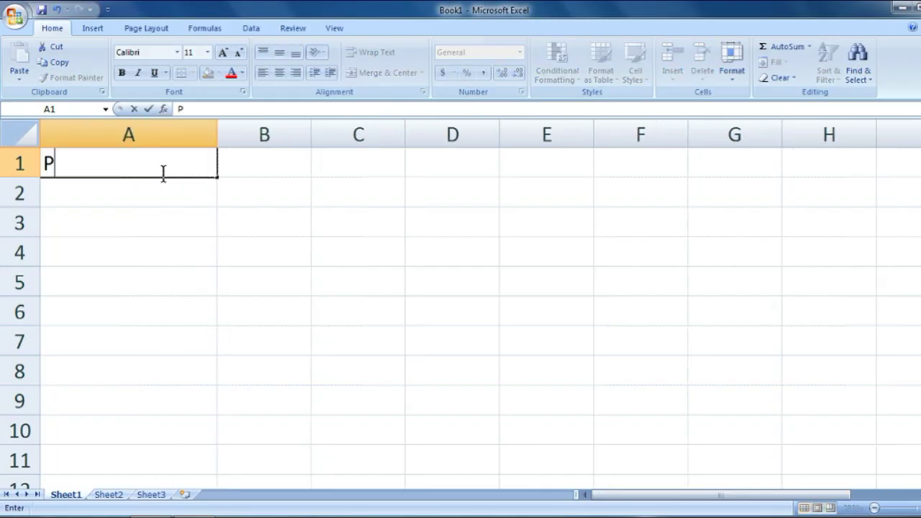
{"action": "type", "text": "RINCIP"}
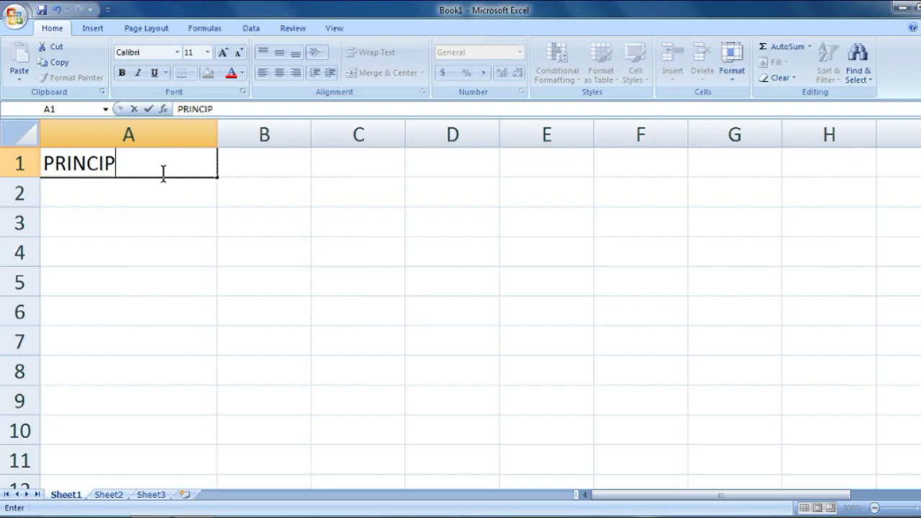
{"action": "type", "text": "AL"}
{"action": "key", "text": "Return"}
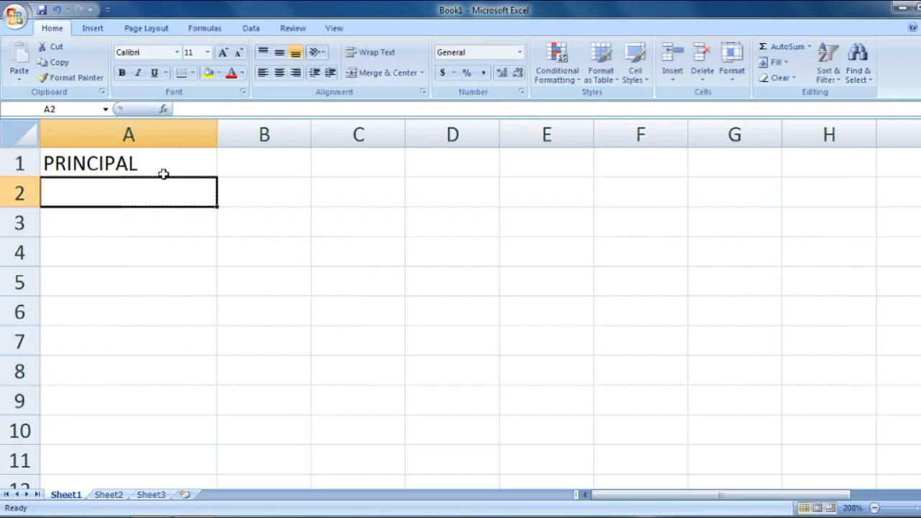
{"action": "type", "text": "RATE OF INTEREST"}
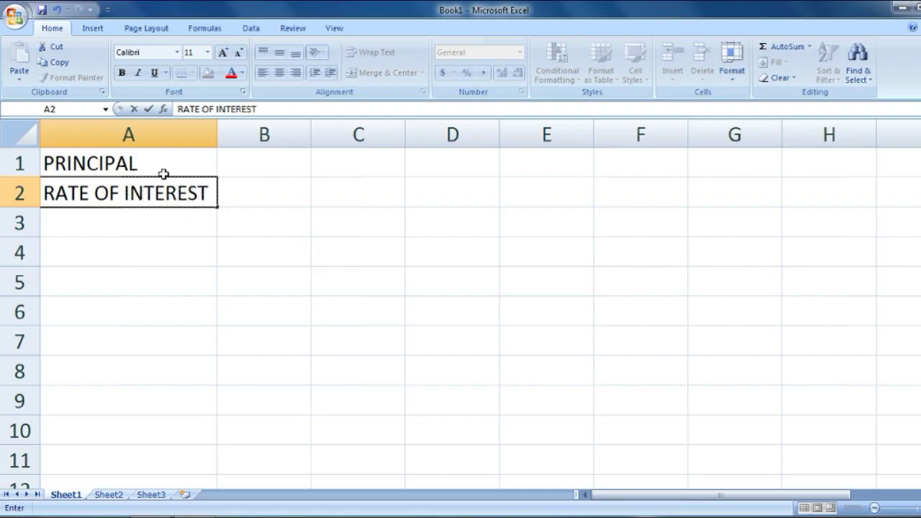
Step: Enter the simple interest formula as the text "SI = PRT" in cell B4
{"action": "left_click", "coordinate": [118, 246]}
{"action": "left_click", "coordinate": [248, 251]}
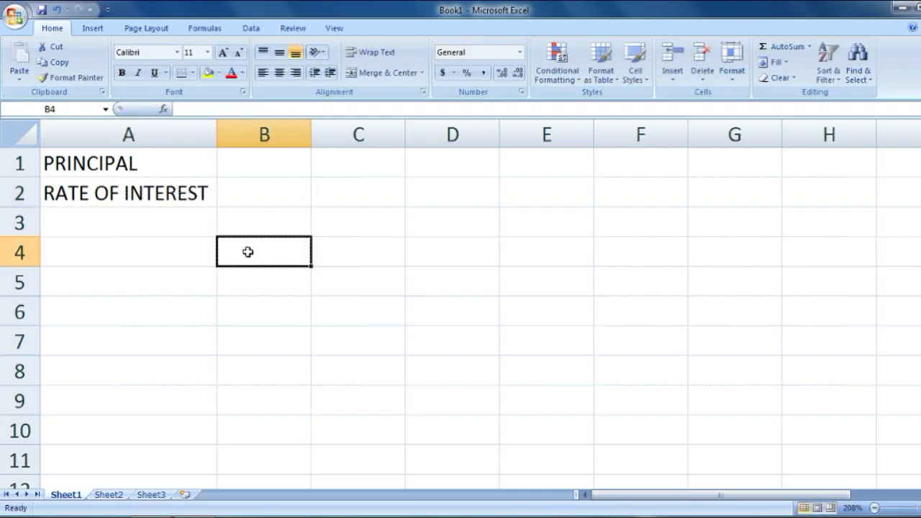
{"action": "type", "text": "SI"}
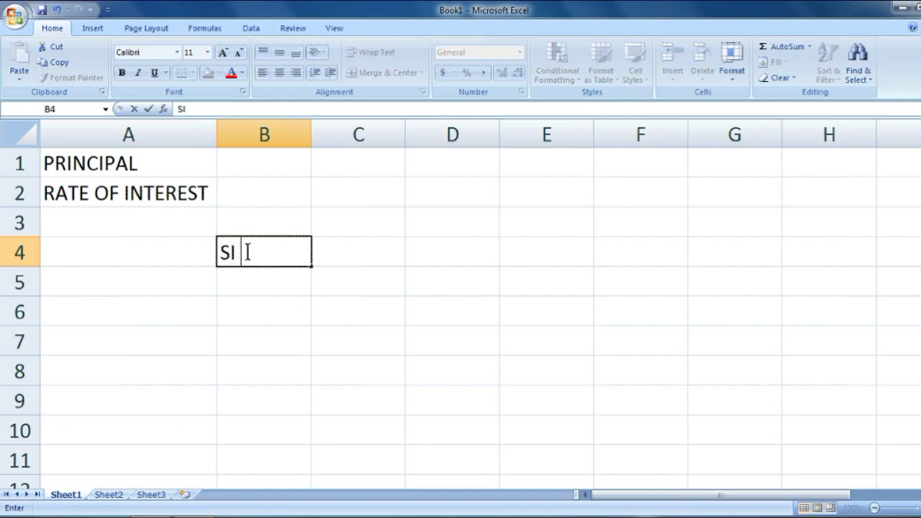
{"action": "type", "text": " = PR"}
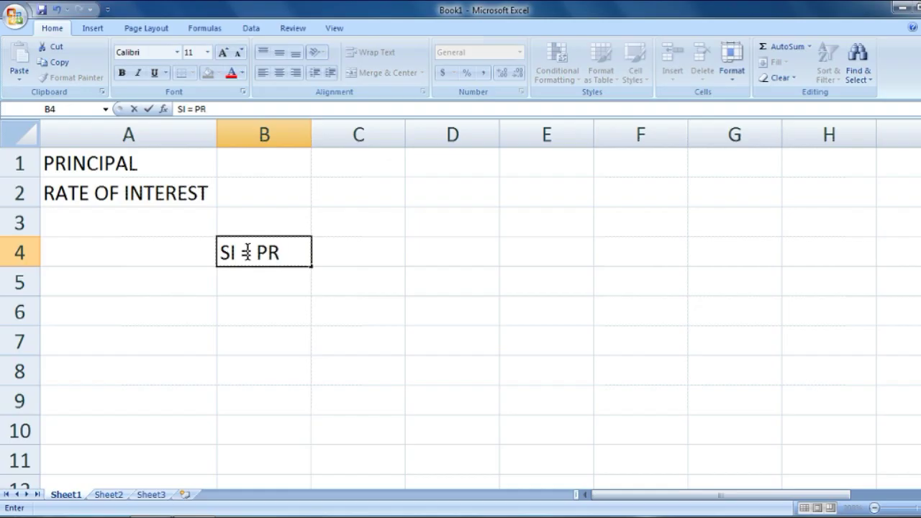
{"action": "type", "text": "T"}
Step: Enter the table headings PERIOD, OP.BAL, INTEREST and CL. BAL in cells A6 to D6
{"action": "left_click", "coordinate": [181, 323]}
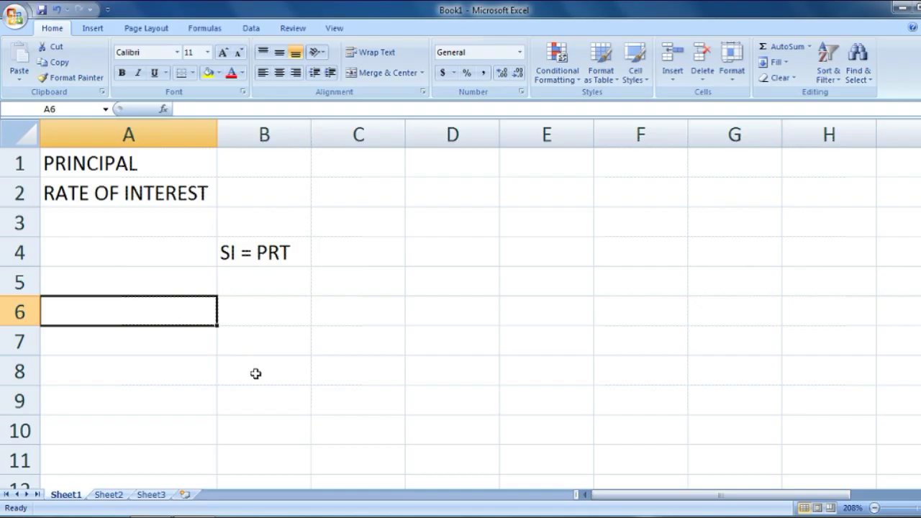
{"action": "type", "text": "PERIOD"}
{"action": "key", "text": "Tab"}
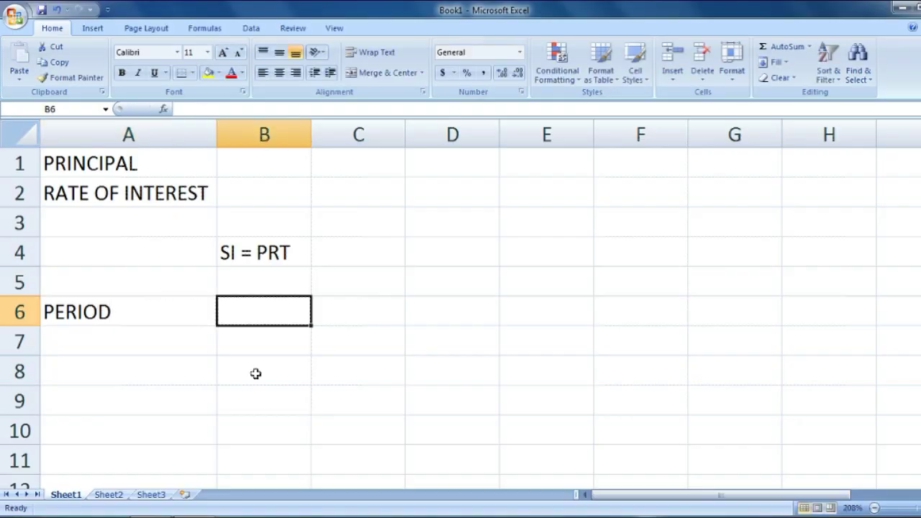
{"action": "type", "text": "OP.BAL"}
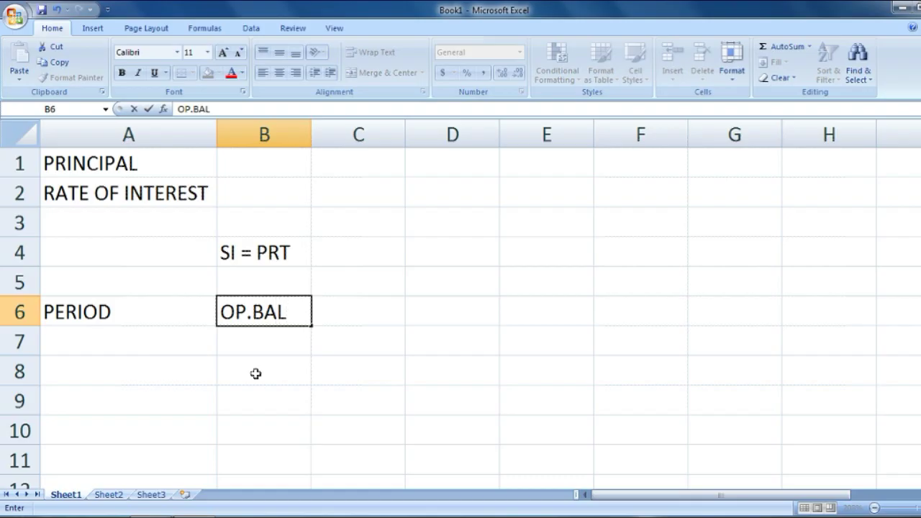
{"action": "key", "text": "Tab"}
{"action": "type", "text": "INTERE"}
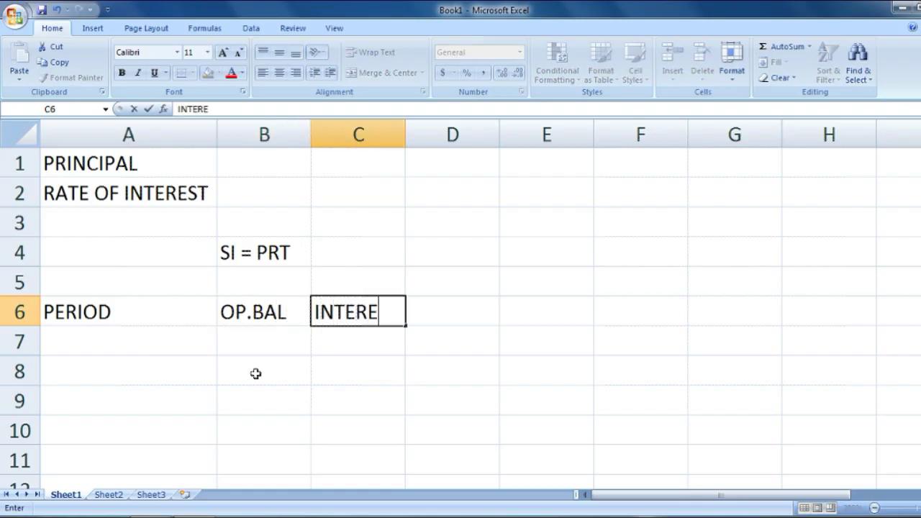
{"action": "type", "text": "ST"}
{"action": "key", "text": "Tab"}
{"action": "type", "text": "CL. BAL"}
{"action": "key", "text": "Return"}
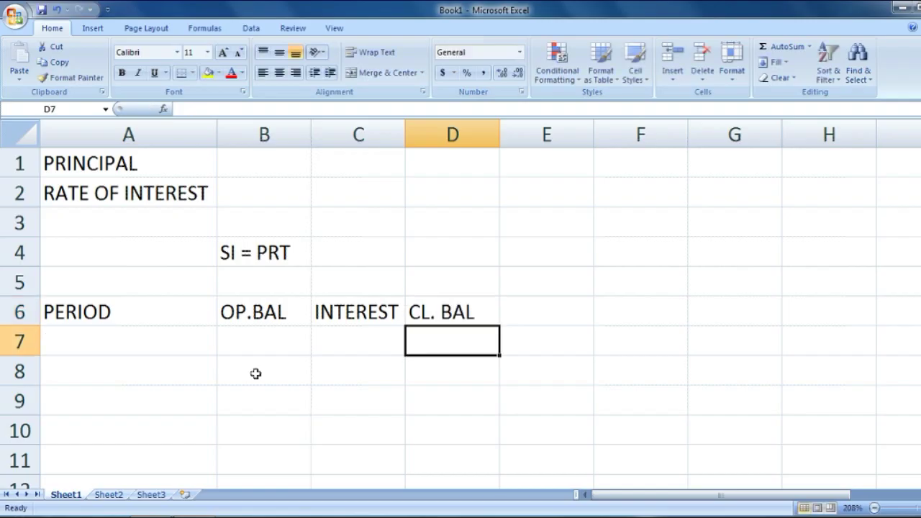
Step: Apply all borders to the table range A6:D10
{"action": "key", "text": "Up"}
{"action": "key", "text": "shift+Left"}
{"action": "key", "text": "shift+Left"}
{"action": "key", "text": "shift+Left"}
{"action": "key", "text": "shift+Down"}
{"action": "key", "text": "shift+Down"}
{"action": "key", "text": "shift+Down"}
{"action": "key", "text": "shift+Down"}
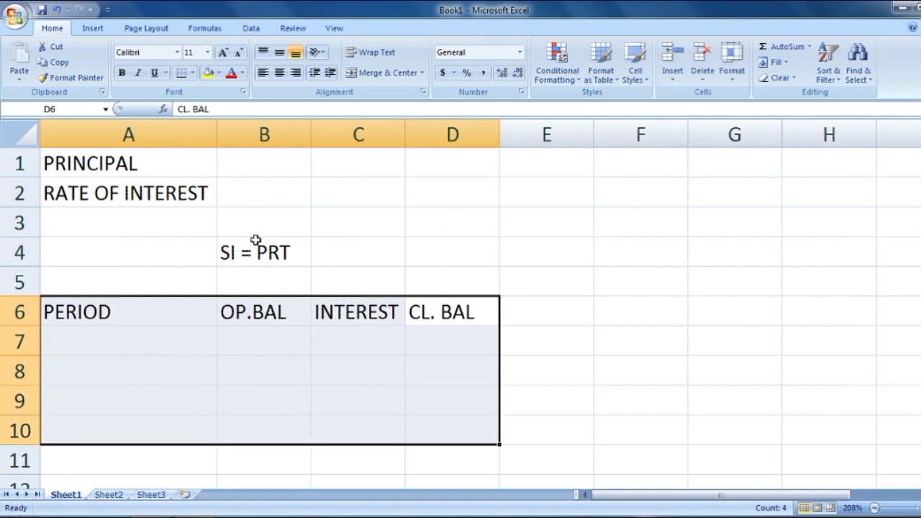
{"action": "left_click", "coordinate": [191, 75]}
{"action": "left_click", "coordinate": [219, 185]}
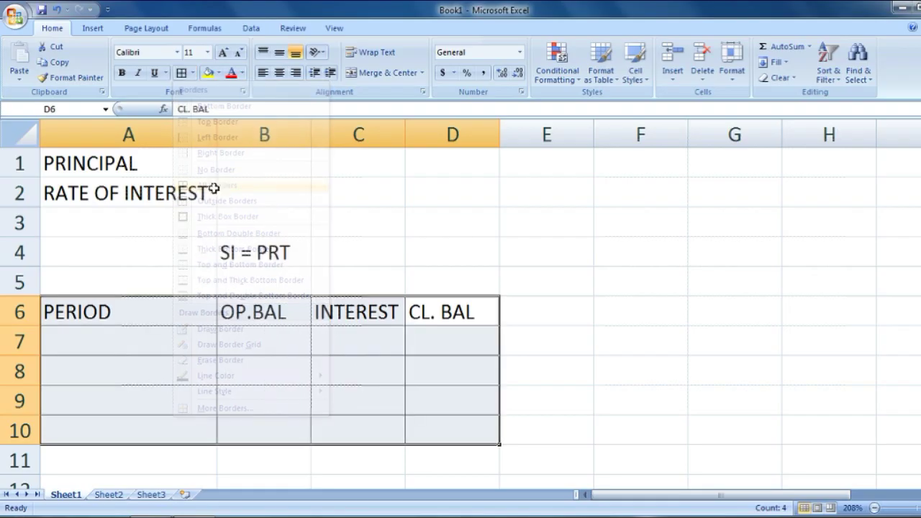
Step: Widen columns B, C and D of the bordered table
{"action": "left_click", "coordinate": [269, 339]}
{"action": "left_click_drag", "start_coordinate": [311, 136], "coordinate": [361, 137]}
{"action": "left_click_drag", "start_coordinate": [455, 137], "coordinate": [505, 138]}
{"action": "left_click_drag", "start_coordinate": [598, 138], "coordinate": [660, 137]}
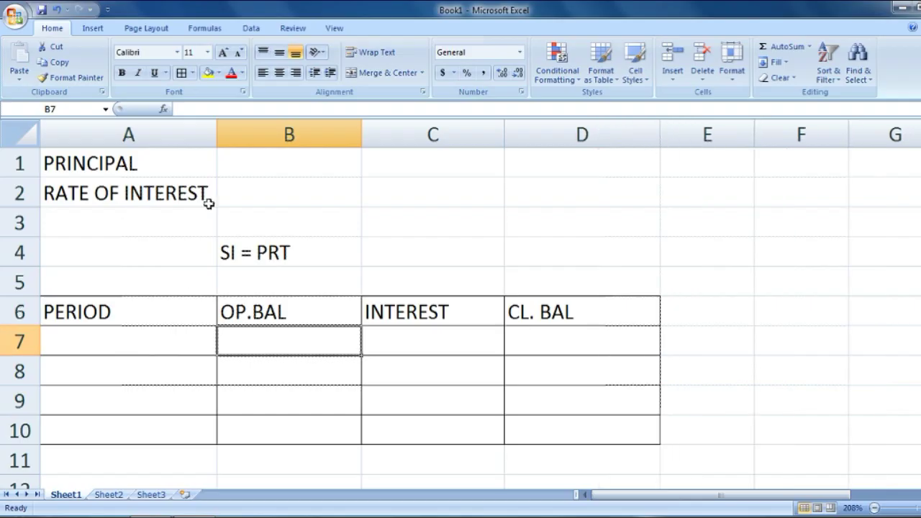
Step: Enter 100000 as the principal in B1 and 12% as the rate of interest in B2
{"action": "left_click", "coordinate": [272, 168]}
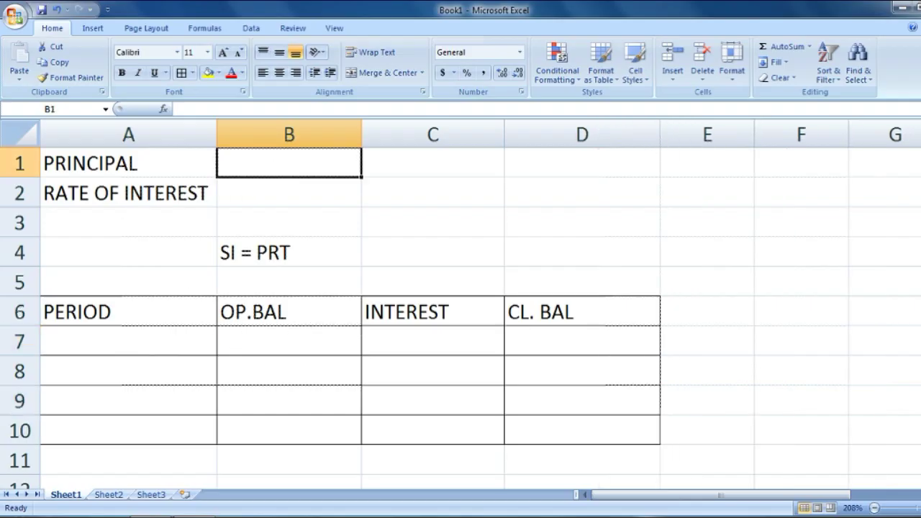
{"action": "type", "text": "100000"}
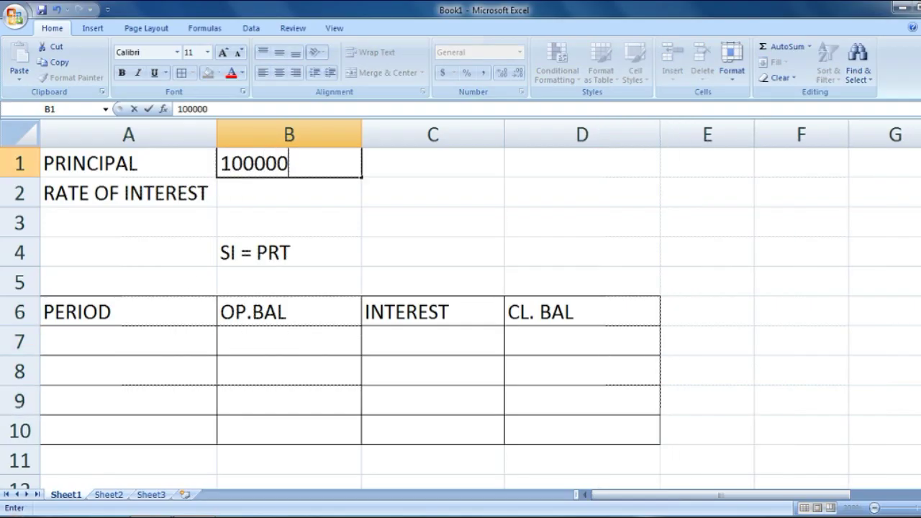
{"action": "key", "text": "Return"}
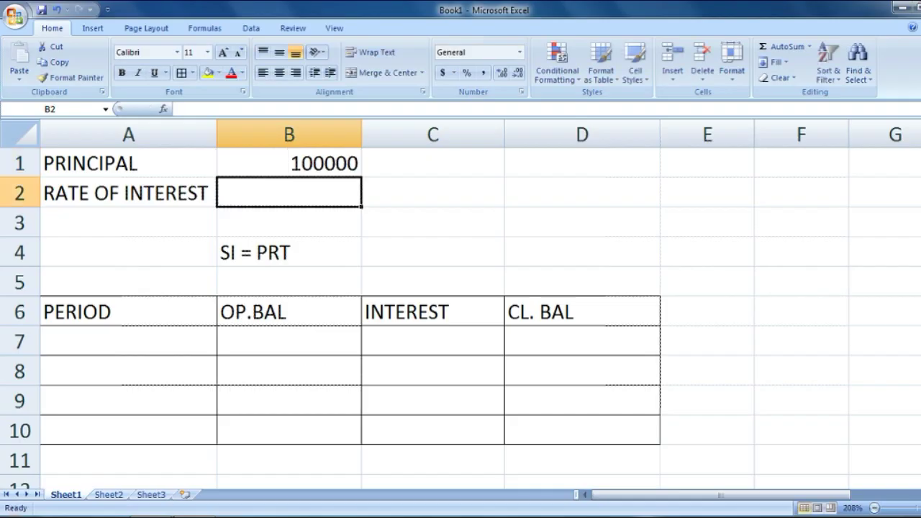
{"action": "type", "text": "12"}
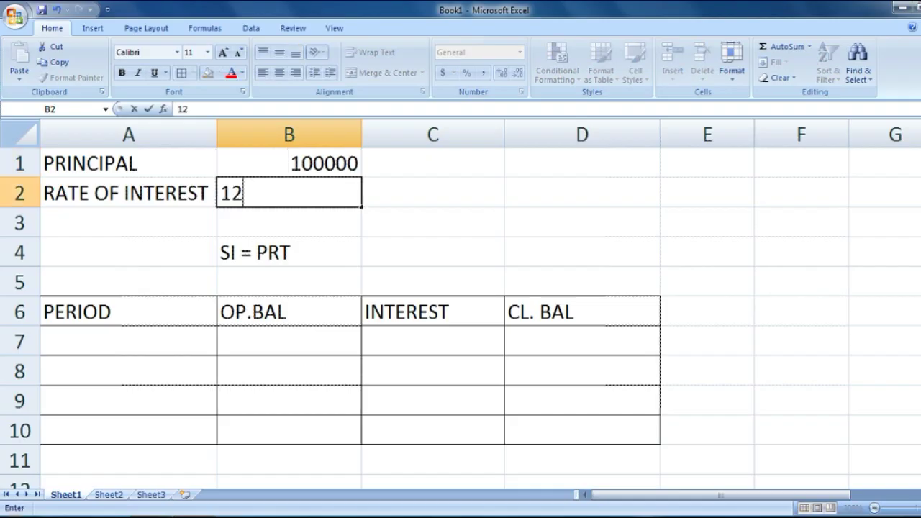
{"action": "type", "text": "%"}
{"action": "key", "text": "Return"}
Step: Number the periods 1 to 4 in cells A7 to A10
{"action": "key", "text": "Return"}
{"action": "key", "text": "Return"}
{"action": "key", "text": "Return"}
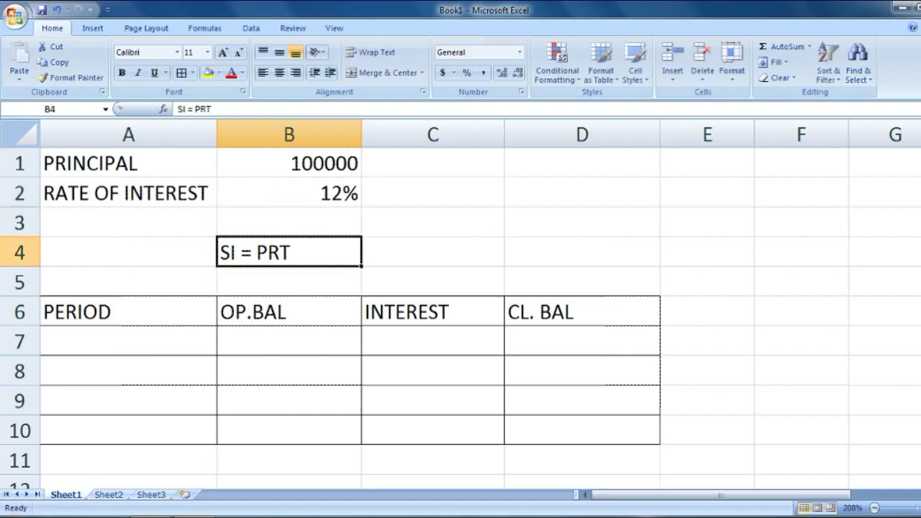
{"action": "key", "text": "Return"}
{"action": "key", "text": "Left"}
{"action": "type", "text": "1"}
{"action": "key", "text": "Return"}
{"action": "type", "text": "2"}
{"action": "key", "text": "Return"}
{"action": "type", "text": "3"}
{"action": "key", "text": "Return"}
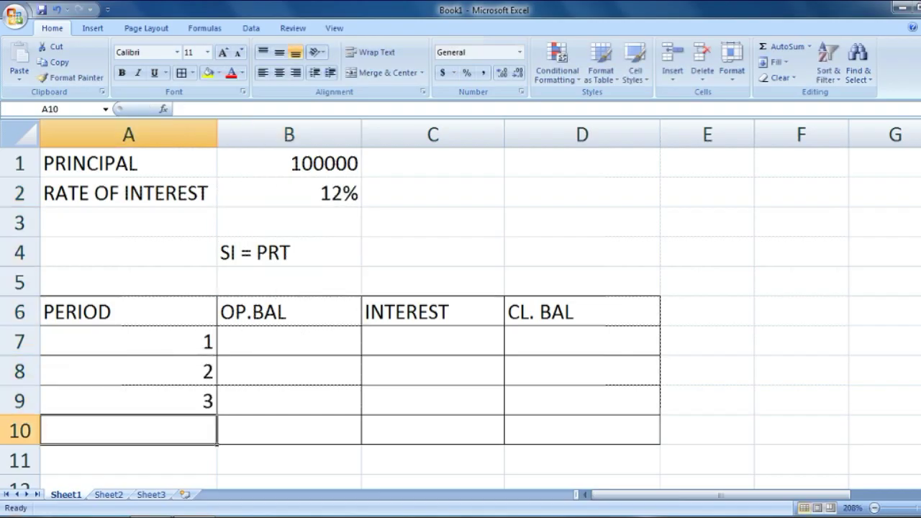
{"action": "type", "text": "4"}
{"action": "key", "text": "Return"}
Step: Centre the contents of the table range A6:D10 horizontally
{"action": "left_click", "coordinate": [128, 371]}
{"action": "left_click_drag", "start_coordinate": [128, 312], "coordinate": [581, 430]}
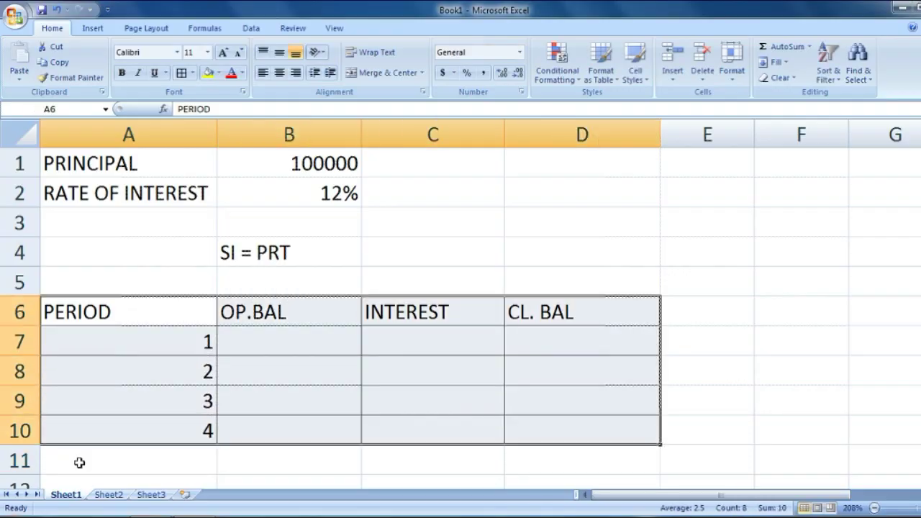
{"action": "left_click", "coordinate": [278, 71]}
Step: Link the first period's opening balance in B7 to the principal with =B1
{"action": "left_click", "coordinate": [281, 333]}
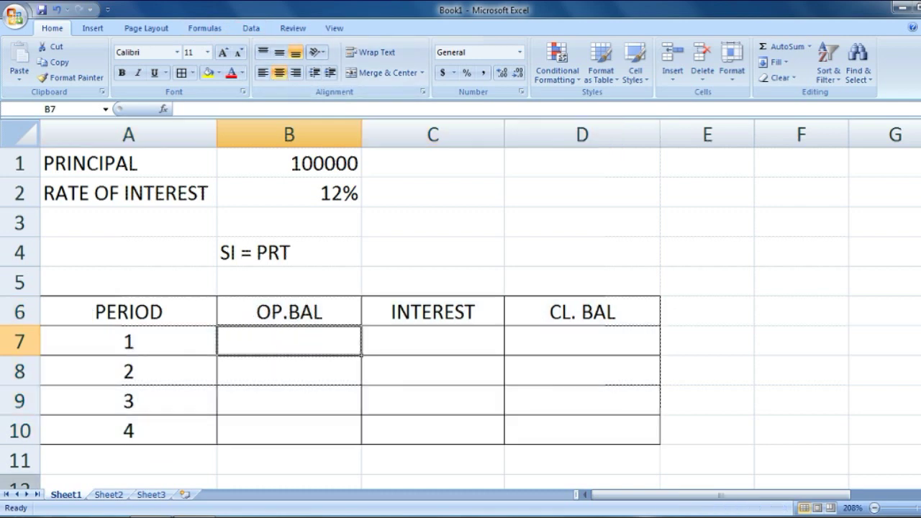
{"action": "type", "text": "="}
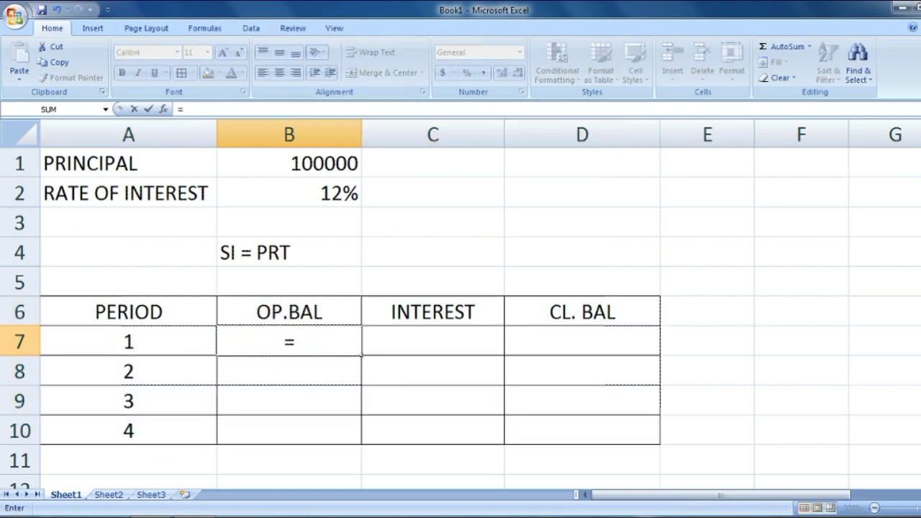
{"action": "type", "text": "B1"}
{"action": "key", "text": "Return"}
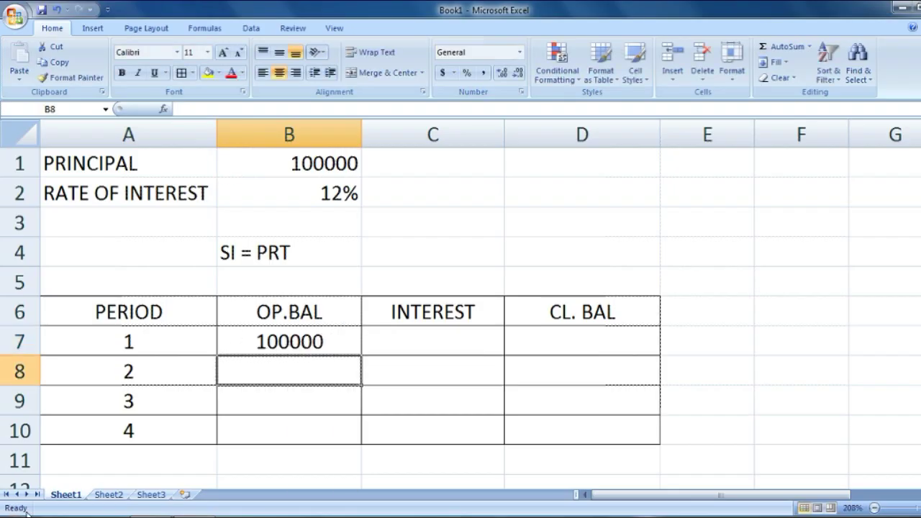
Step: Calculate the first period's interest in C7 with the formula =B1*B2*A7
{"action": "left_click", "coordinate": [484, 339]}
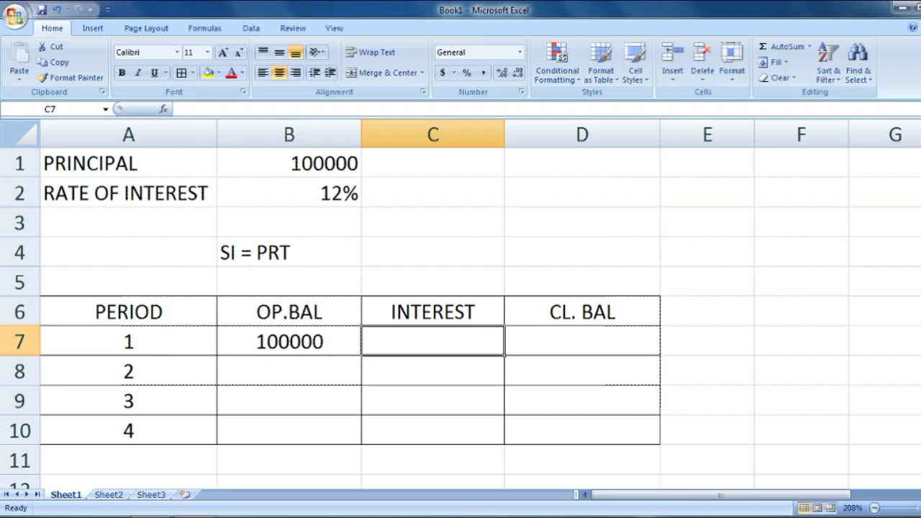
{"action": "type", "text": "="}
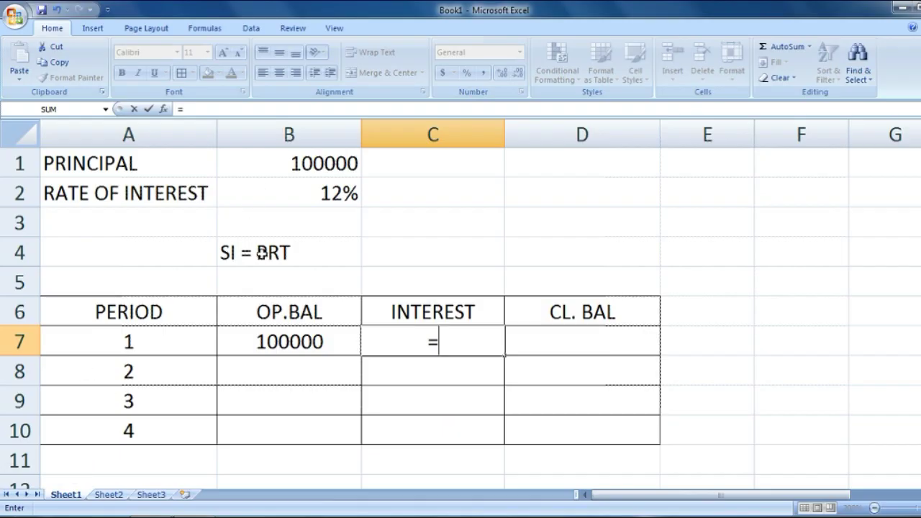
{"action": "left_click", "coordinate": [337, 163]}
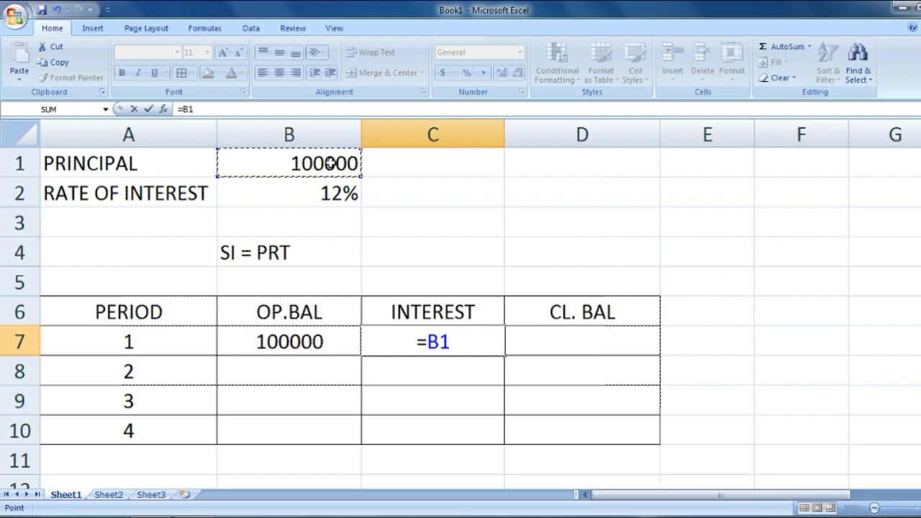
{"action": "type", "text": "*"}
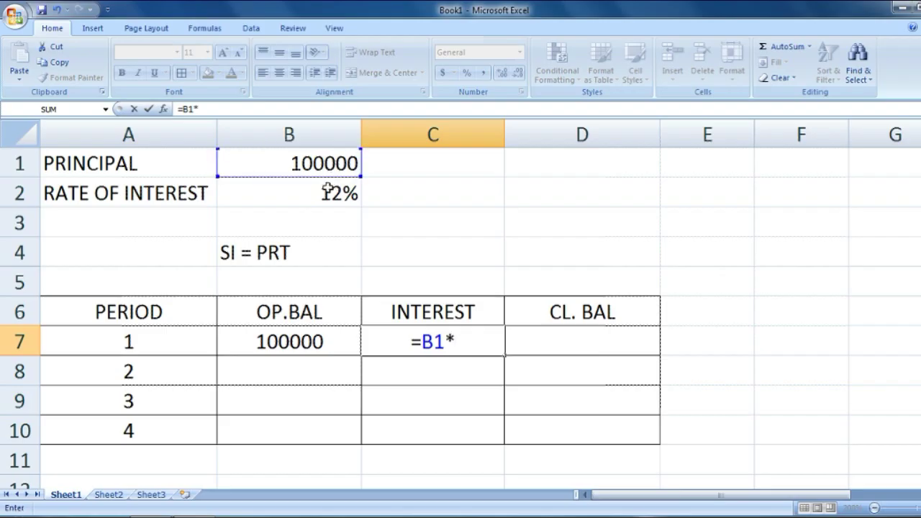
{"action": "left_click", "coordinate": [328, 190]}
{"action": "type", "text": "*"}
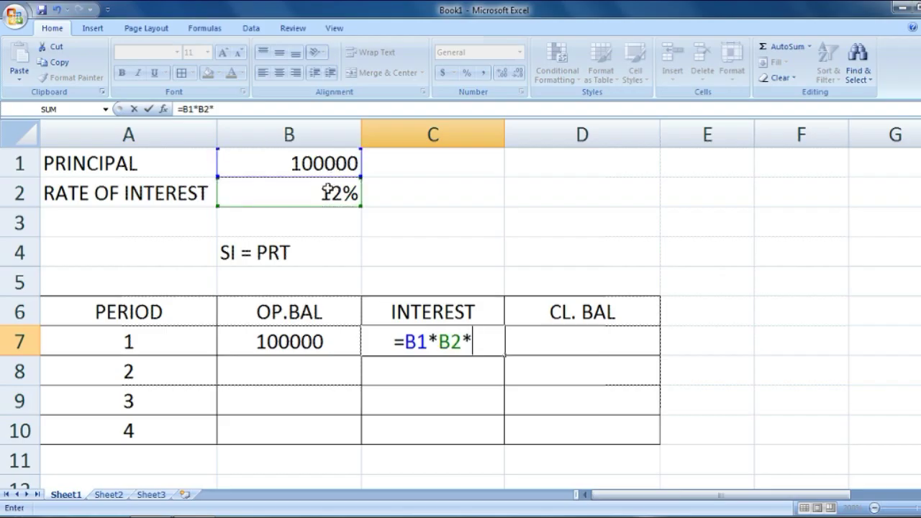
{"action": "left_click", "coordinate": [166, 342]}
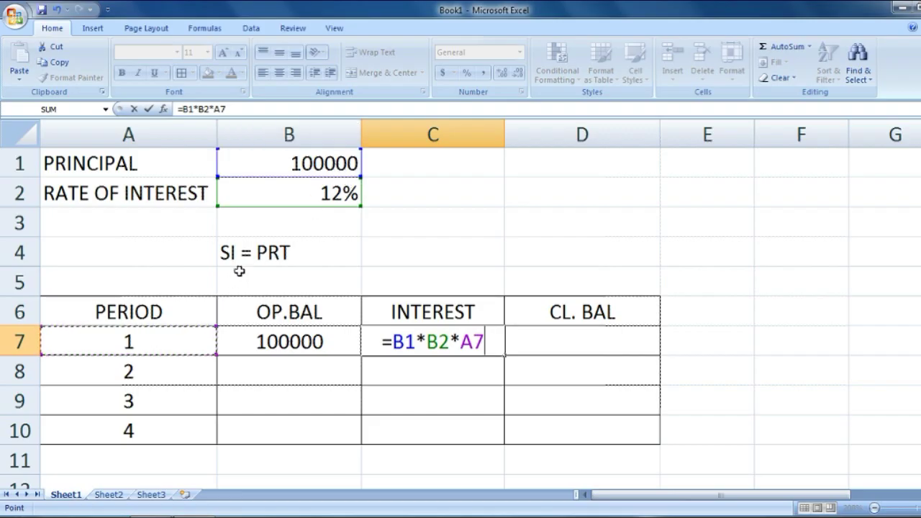
{"action": "key", "text": "Return"}
Step: Make all references in the C7 interest formula absolute so it reads =$B$1*$B$2*$A$7
{"action": "left_click", "coordinate": [422, 341]}
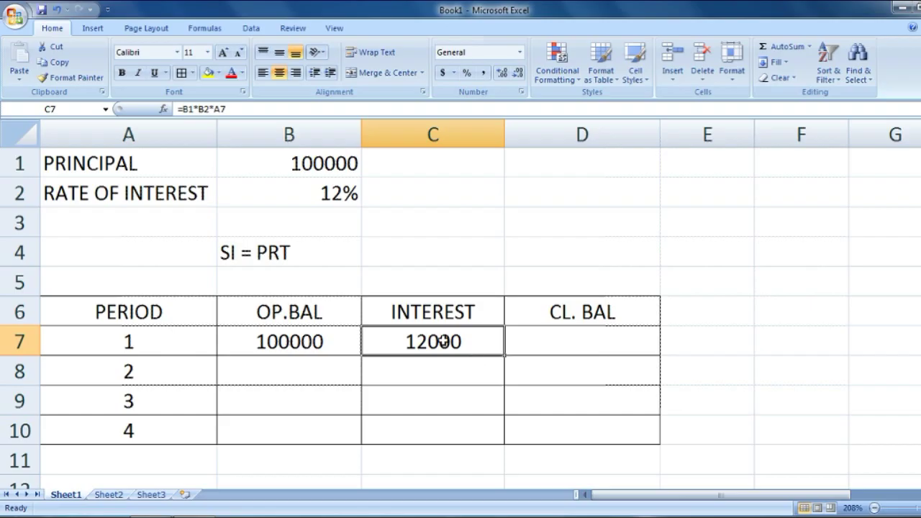
{"action": "left_click", "coordinate": [239, 109]}
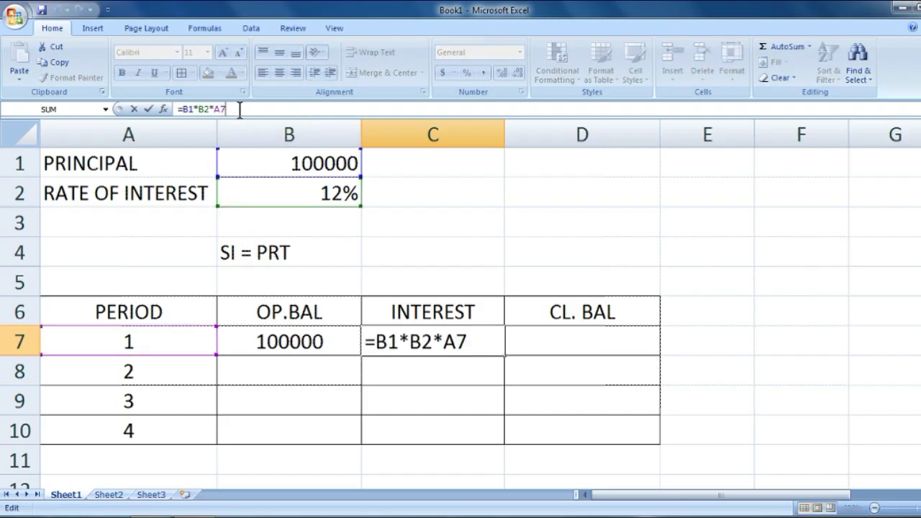
{"action": "left_click", "coordinate": [455, 343]}
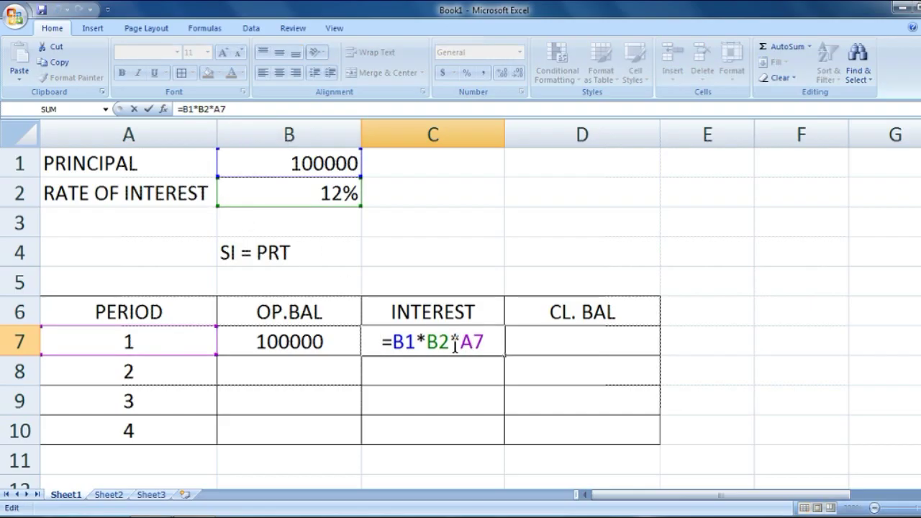
{"action": "type", "text": "$"}
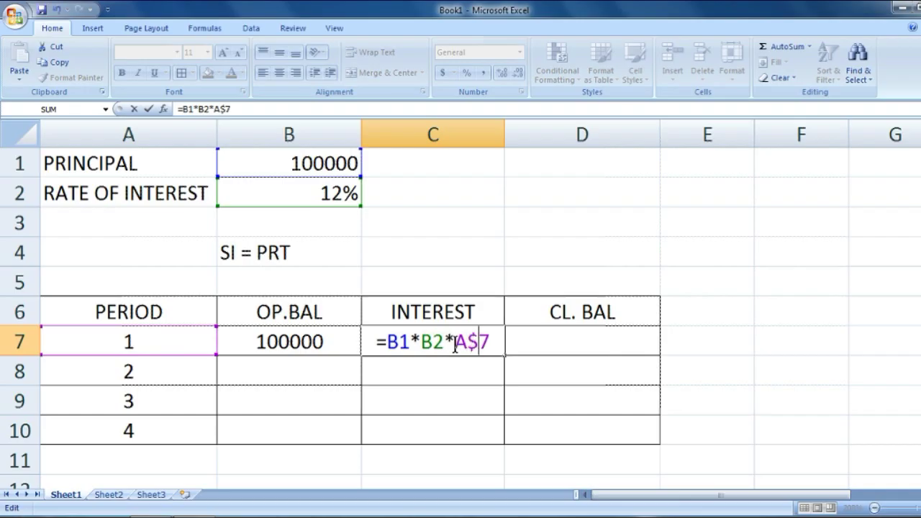
{"action": "key", "text": "Left"}
{"action": "key", "text": "Left"}
{"action": "type", "text": "$"}
{"action": "key", "text": "Left"}
{"action": "key", "text": "Left"}
{"action": "key", "text": "Left"}
{"action": "type", "text": "$"}
{"action": "key", "text": "Left"}
{"action": "key", "text": "Left"}
{"action": "type", "text": "$"}
{"action": "key", "text": "Left"}
{"action": "key", "text": "Left"}
{"action": "key", "text": "Left"}
{"action": "type", "text": "$"}
{"action": "key", "text": "Left"}
{"action": "key", "text": "Left"}
{"action": "type", "text": "$"}
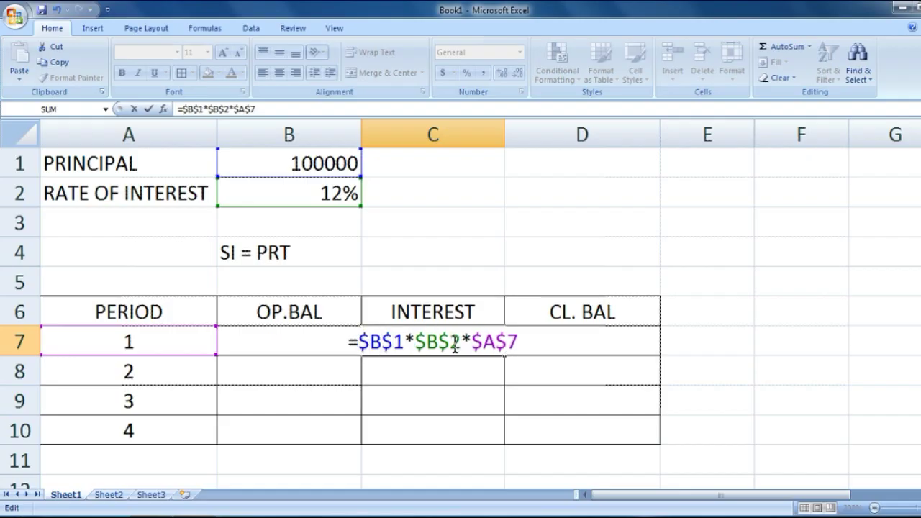
{"action": "key", "text": "Return"}
Step: Fill the interest formula from C7 down through C10 for the remaining periods
{"action": "left_click", "coordinate": [455, 346]}
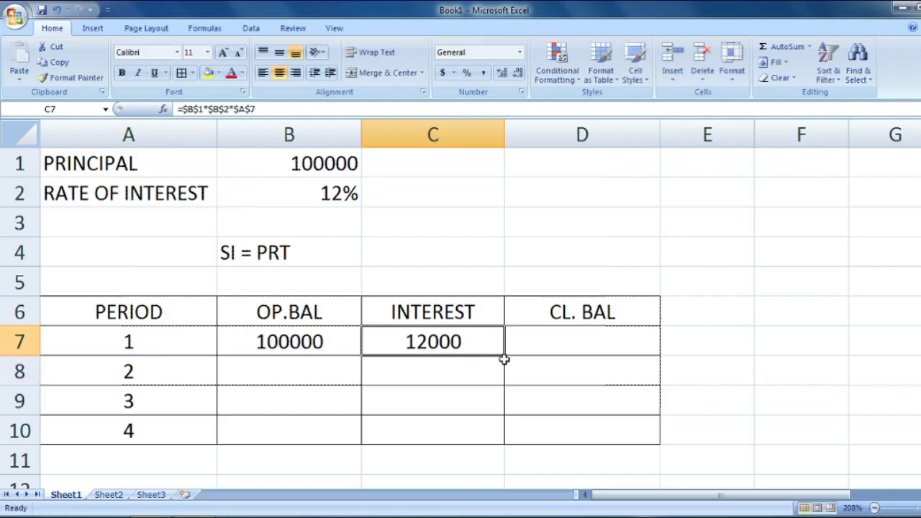
{"action": "left_click_drag", "start_coordinate": [504, 358], "coordinate": [475, 446]}
{"action": "left_click", "coordinate": [469, 408]}
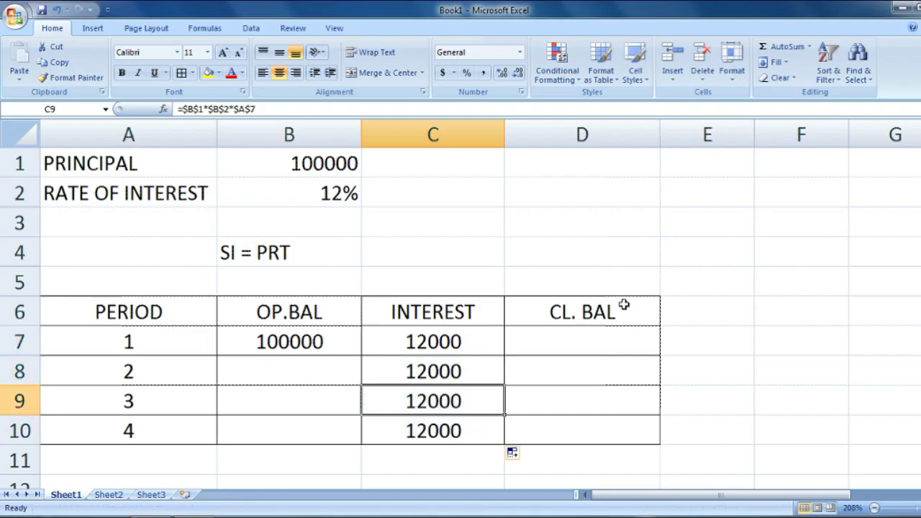
Step: Calculate the first period's closing balance in D7 with the formula =B7+C7
{"action": "left_click", "coordinate": [605, 339]}
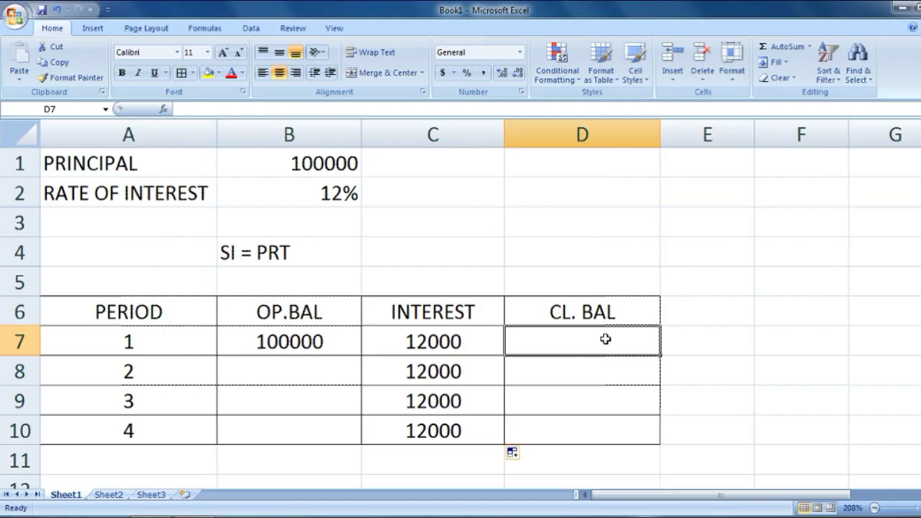
{"action": "type", "text": "="}
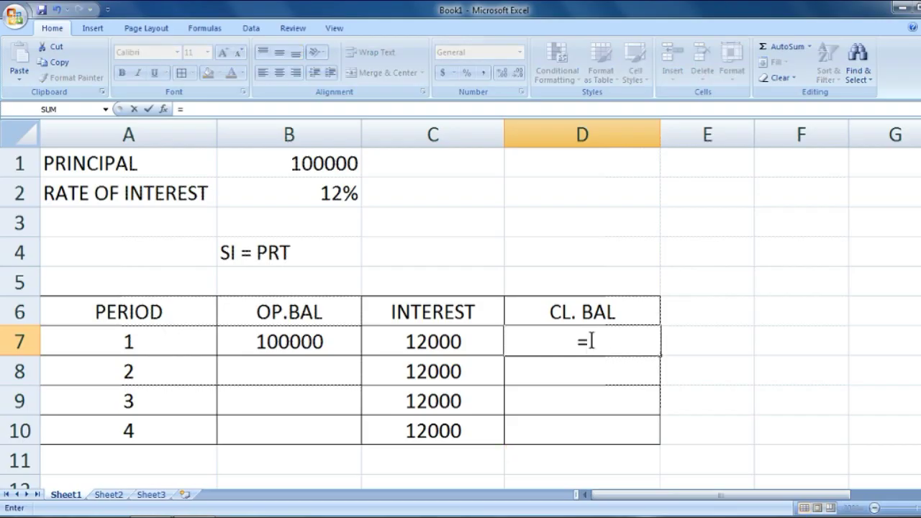
{"action": "left_click", "coordinate": [263, 344]}
{"action": "type", "text": "+"}
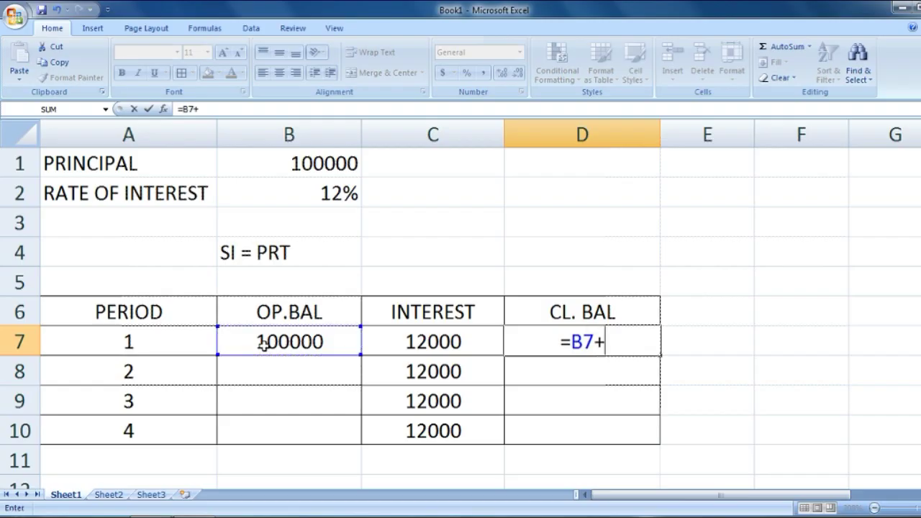
{"action": "left_click", "coordinate": [434, 333]}
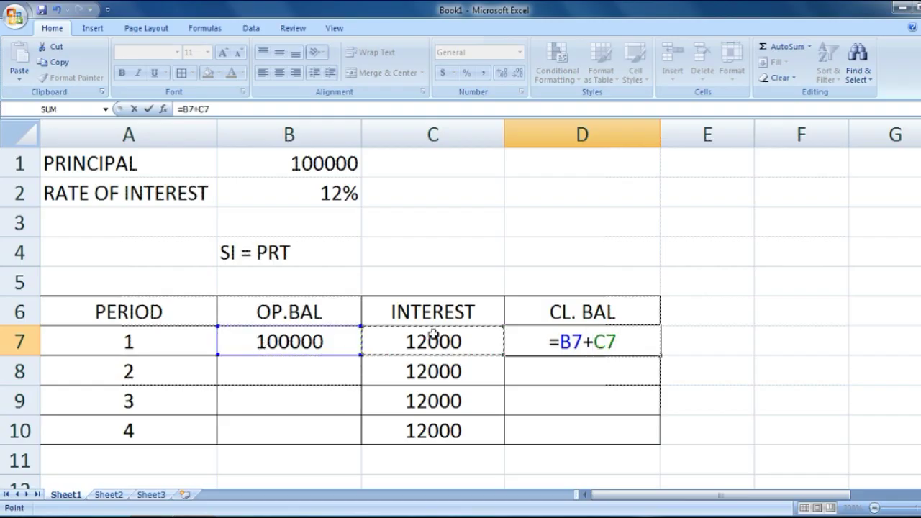
{"action": "key", "text": "Return"}
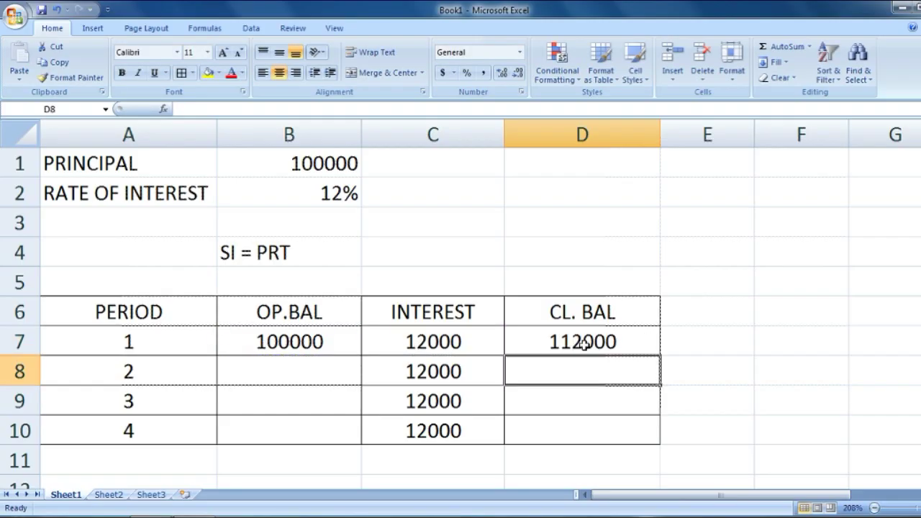
Step: Link the second period's opening balance in B8 to the first closing balance with =D7
{"action": "left_click", "coordinate": [273, 365]}
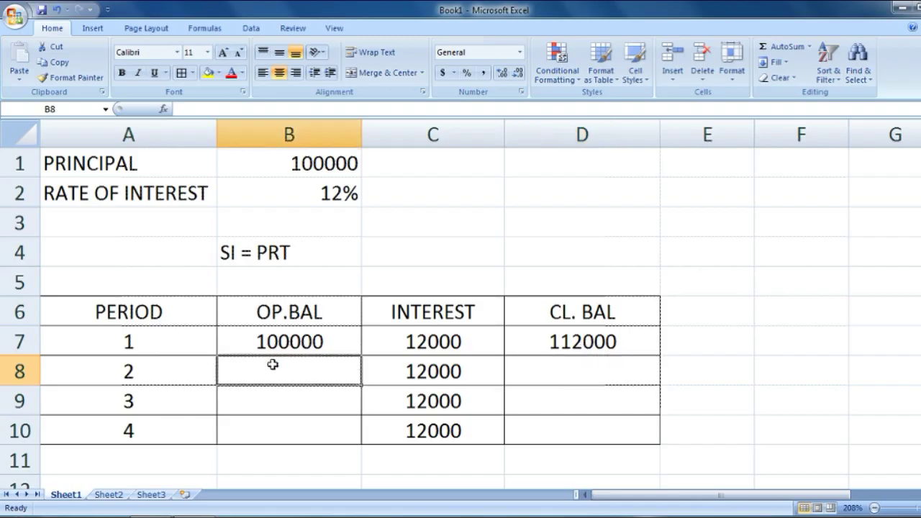
{"action": "type", "text": "="}
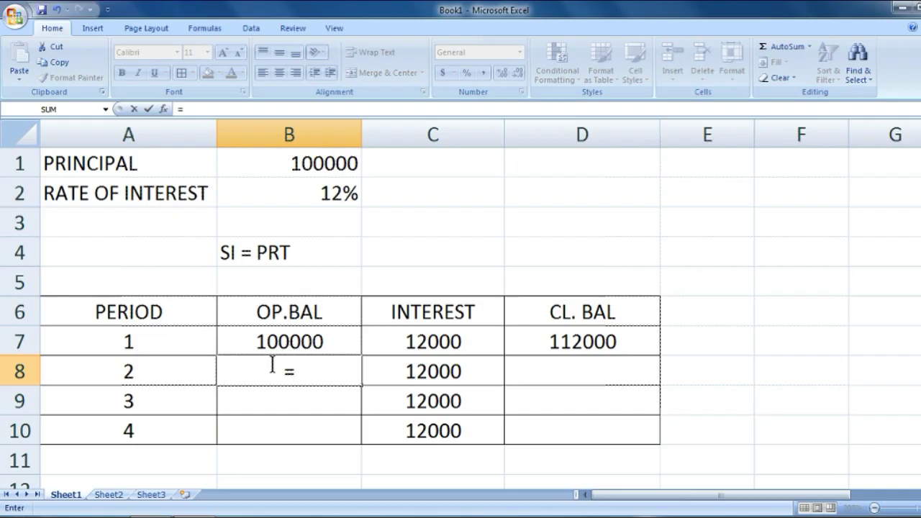
{"action": "type", "text": "D"}
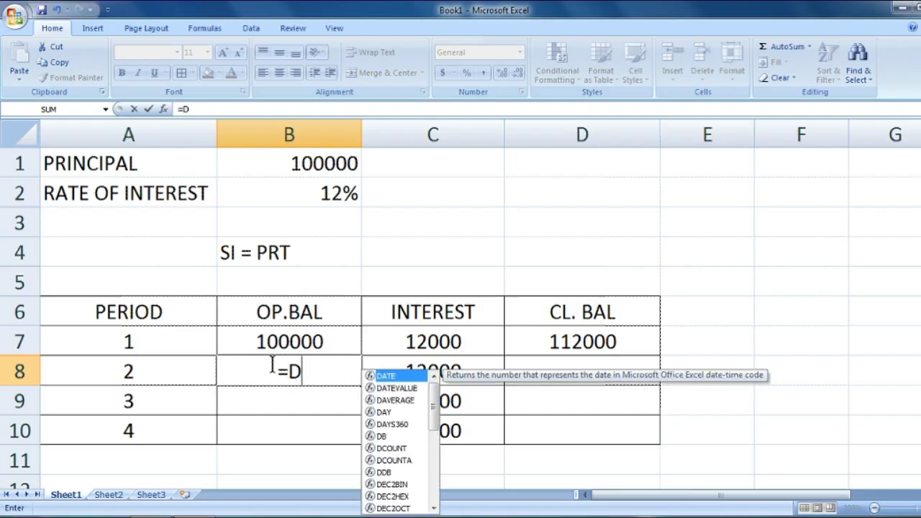
{"action": "type", "text": "7"}
{"action": "key", "text": "Return"}
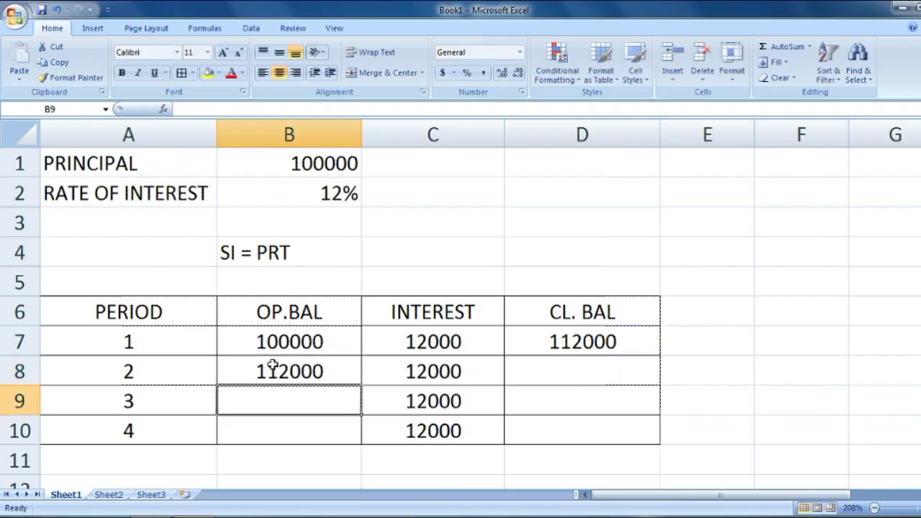
Step: Fill the opening balance formula from B8 down through B10
{"action": "left_click", "coordinate": [316, 373]}
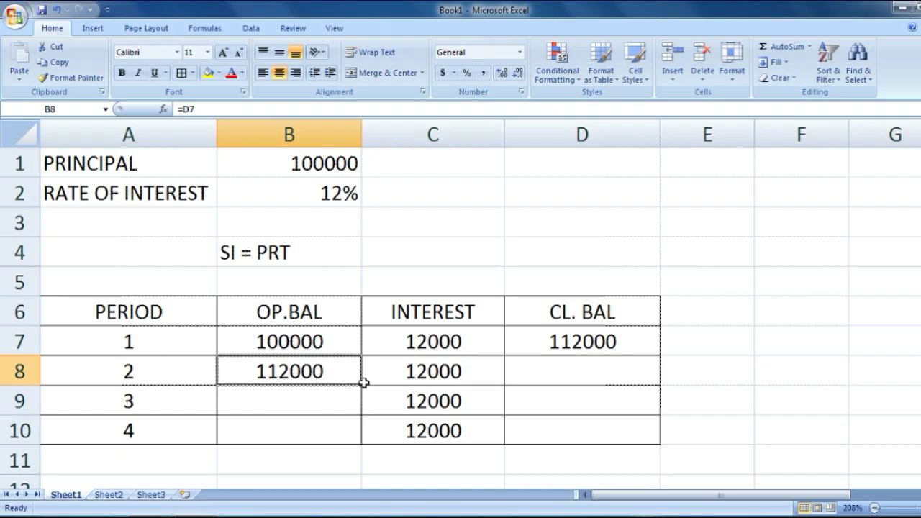
{"action": "left_click", "coordinate": [350, 397]}
{"action": "left_click", "coordinate": [353, 377]}
{"action": "left_click_drag", "start_coordinate": [363, 386], "coordinate": [362, 447]}
{"action": "left_click", "coordinate": [326, 411]}
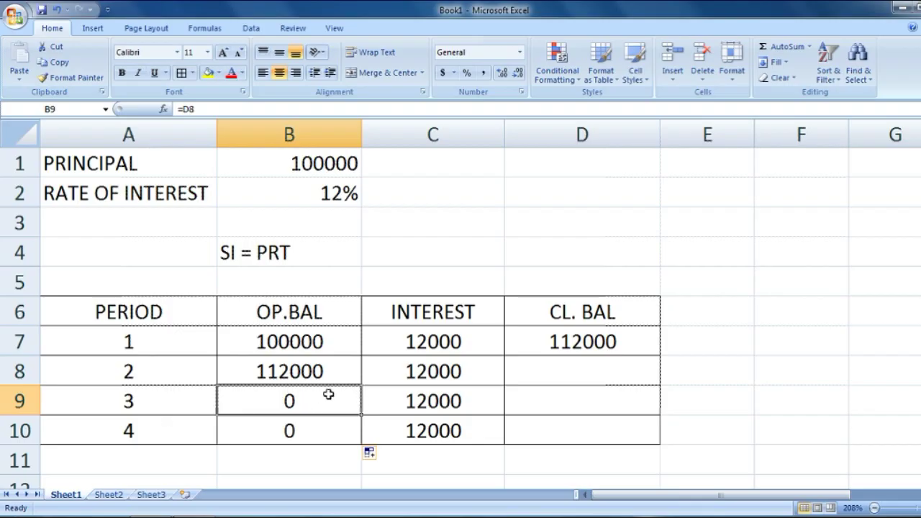
Step: Fill the closing balance formula from D7 down through D10 to complete the table
{"action": "left_click", "coordinate": [583, 371]}
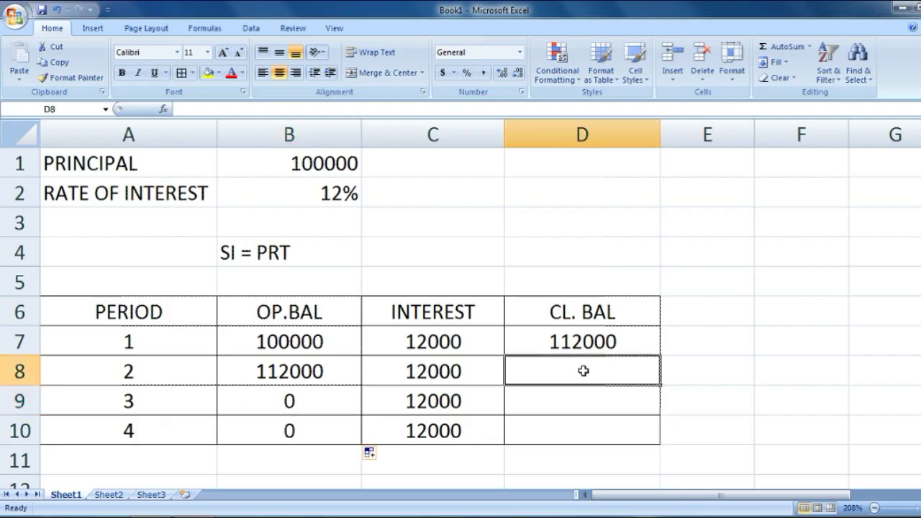
{"action": "left_click", "coordinate": [293, 436]}
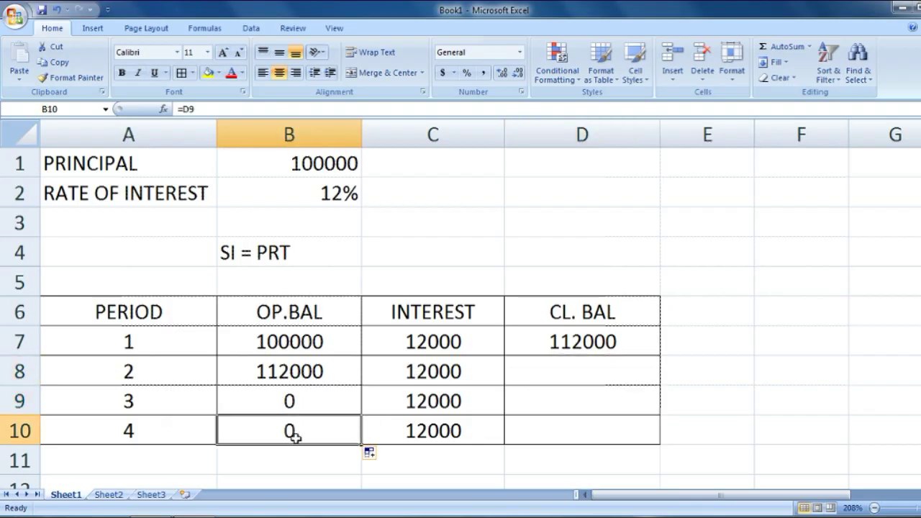
{"action": "left_click", "coordinate": [568, 393]}
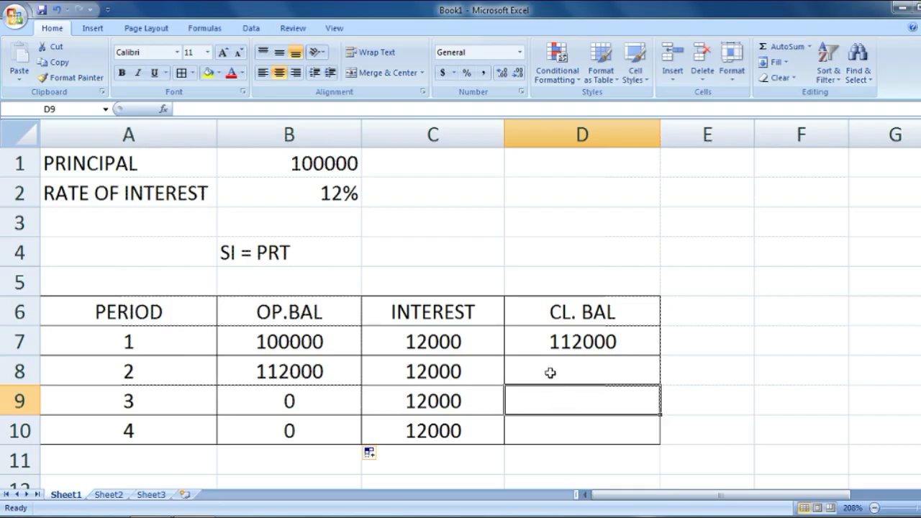
{"action": "left_click", "coordinate": [551, 374]}
{"action": "left_click", "coordinate": [639, 339]}
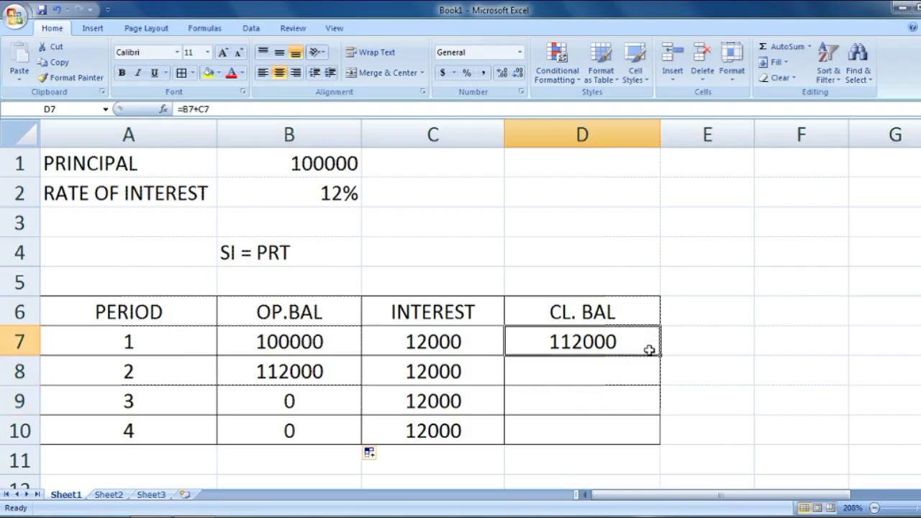
{"action": "left_click_drag", "start_coordinate": [659, 355], "coordinate": [638, 429]}
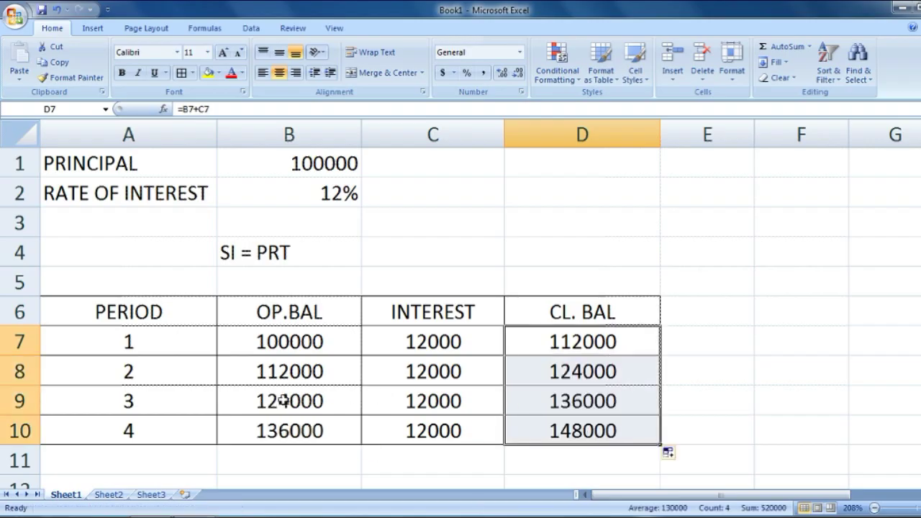